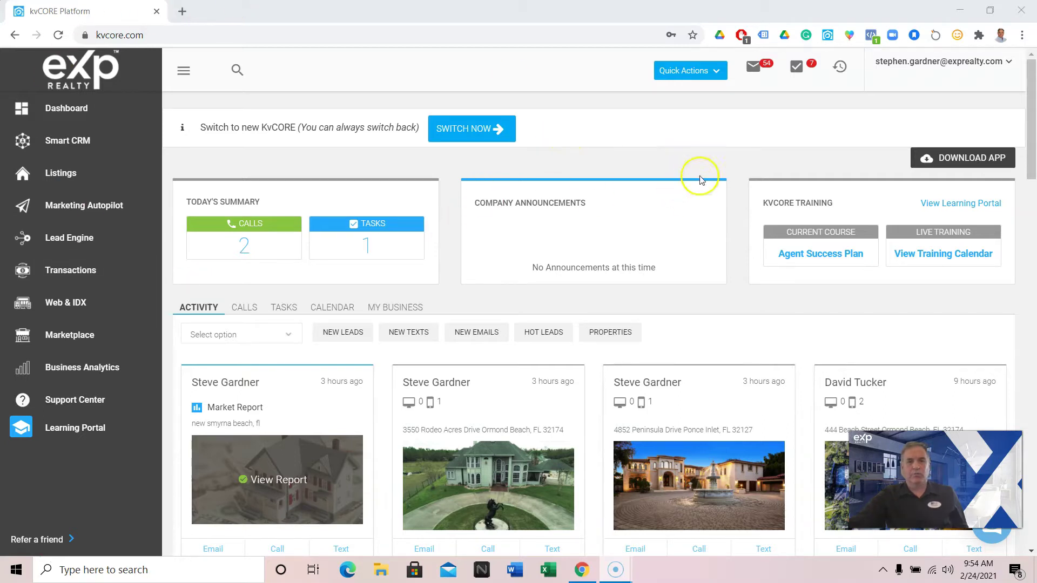
# Step: Switch to the new kvCORE version and open the Smart CRM contact list
pyautogui.click(512, 129)
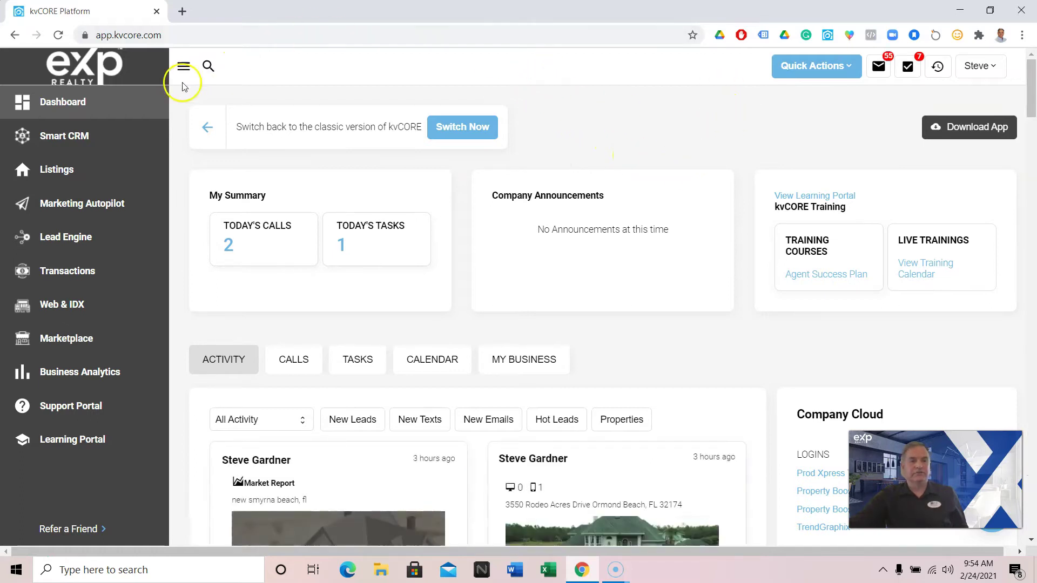
pyautogui.click(69, 139)
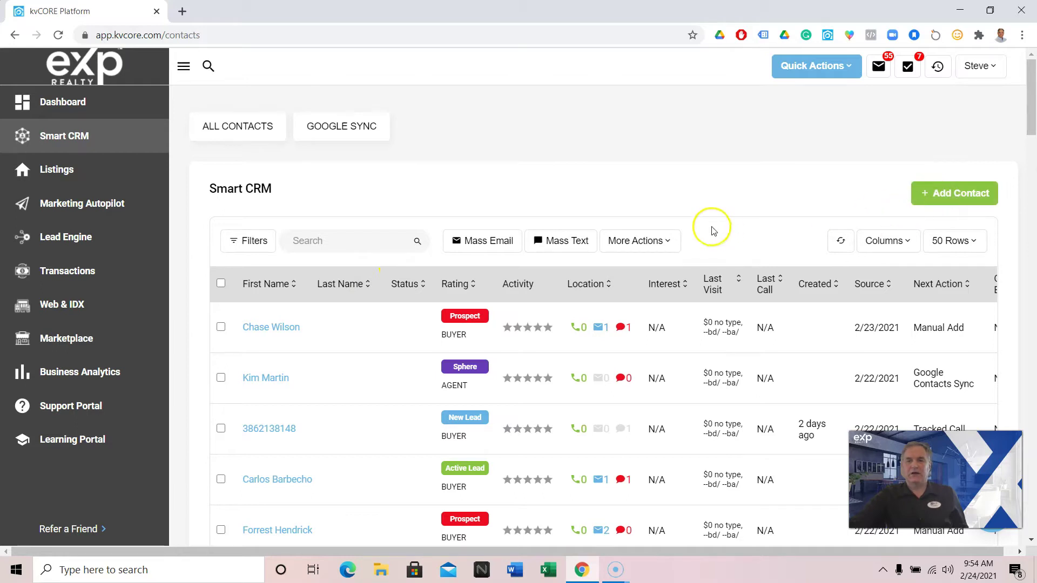
# Step: Open a new contact form and examine its contact details, permission settings, lead types and lead status options
pyautogui.click(926, 194)
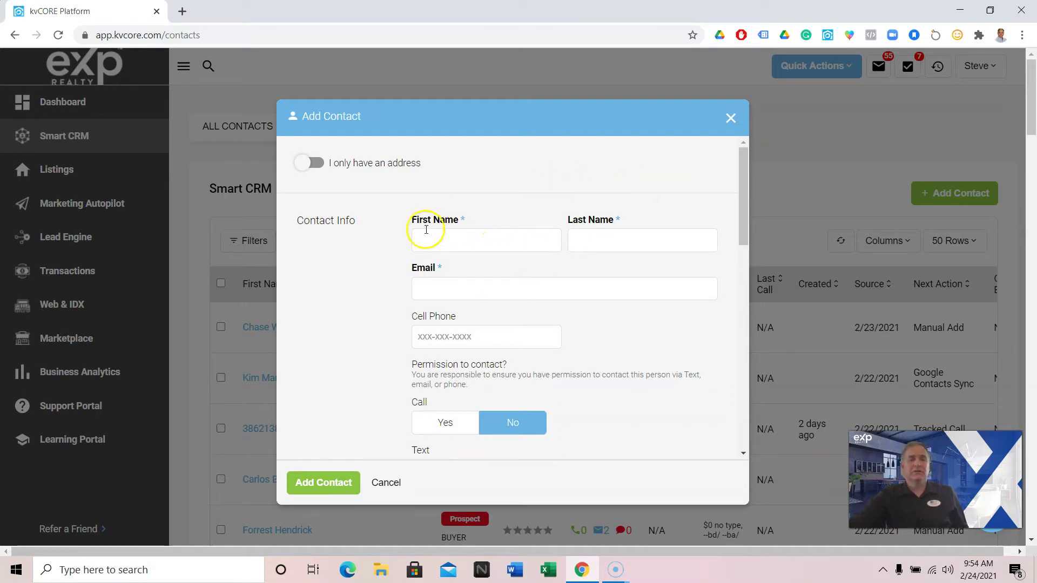
pyautogui.scroll(-3, 500, 231)
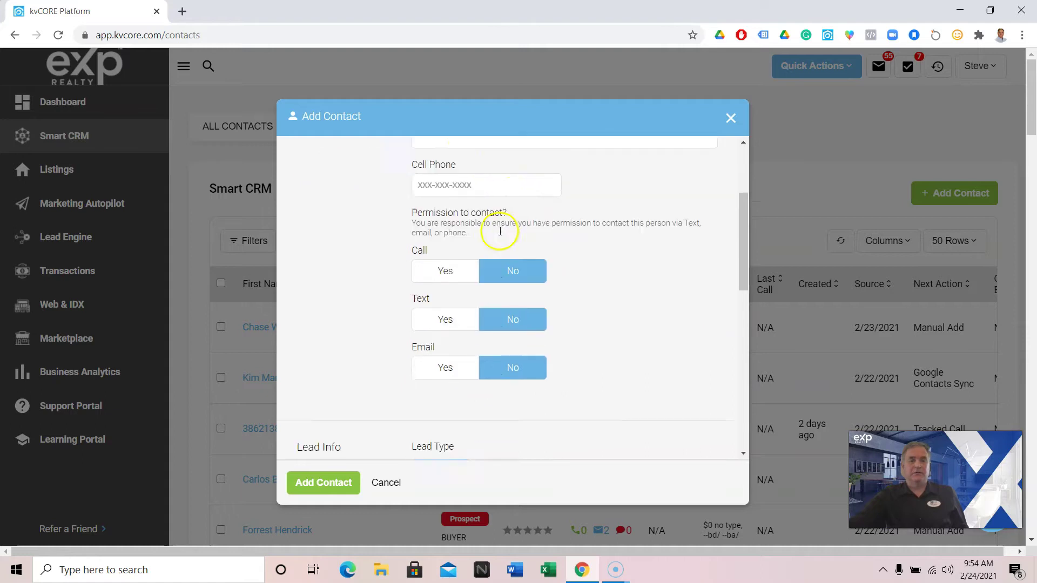
pyautogui.scroll(-1, 500, 231)
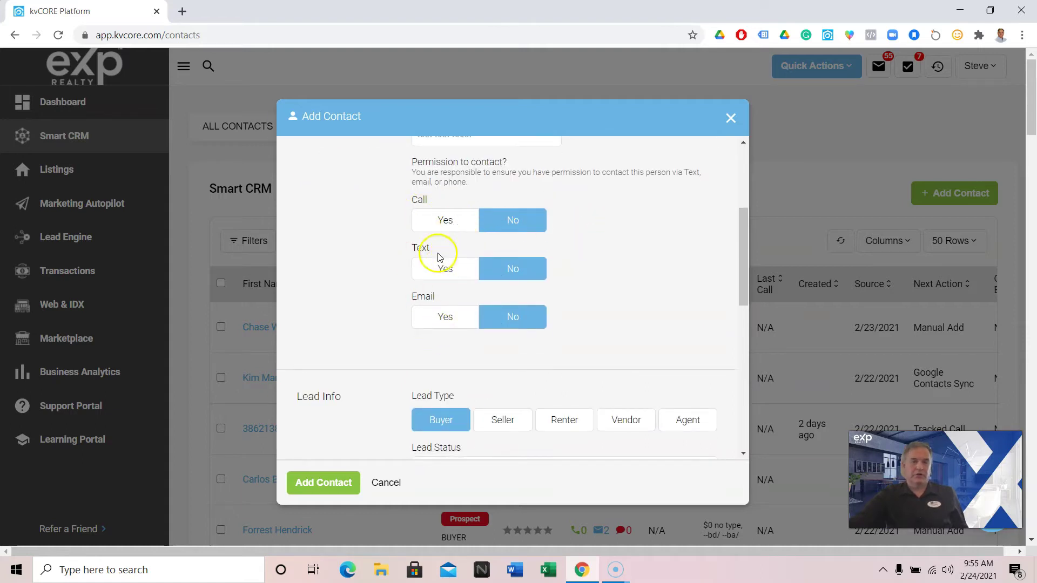
pyautogui.scroll(-3, 567, 229)
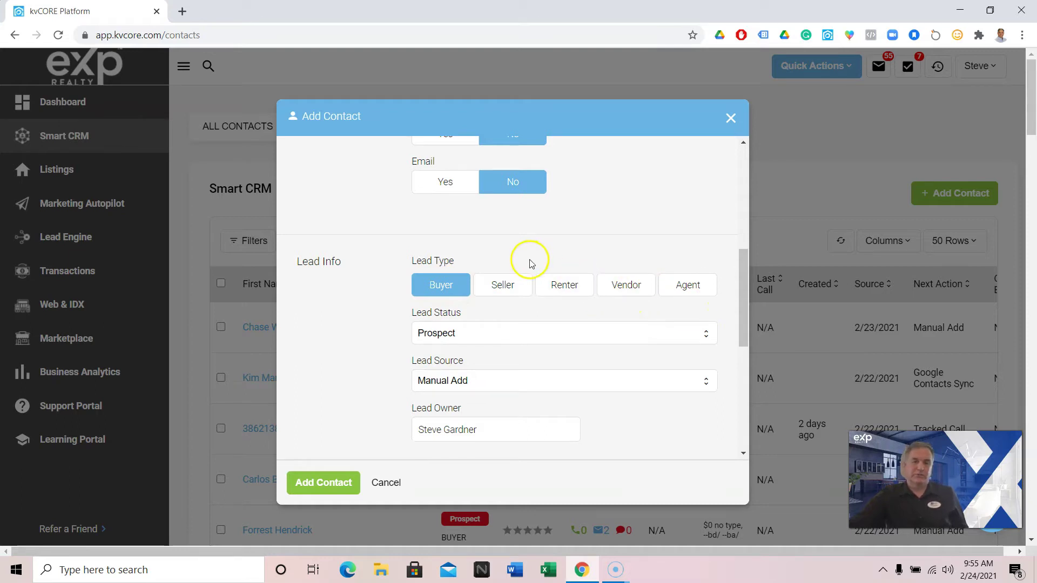
pyautogui.click(479, 335)
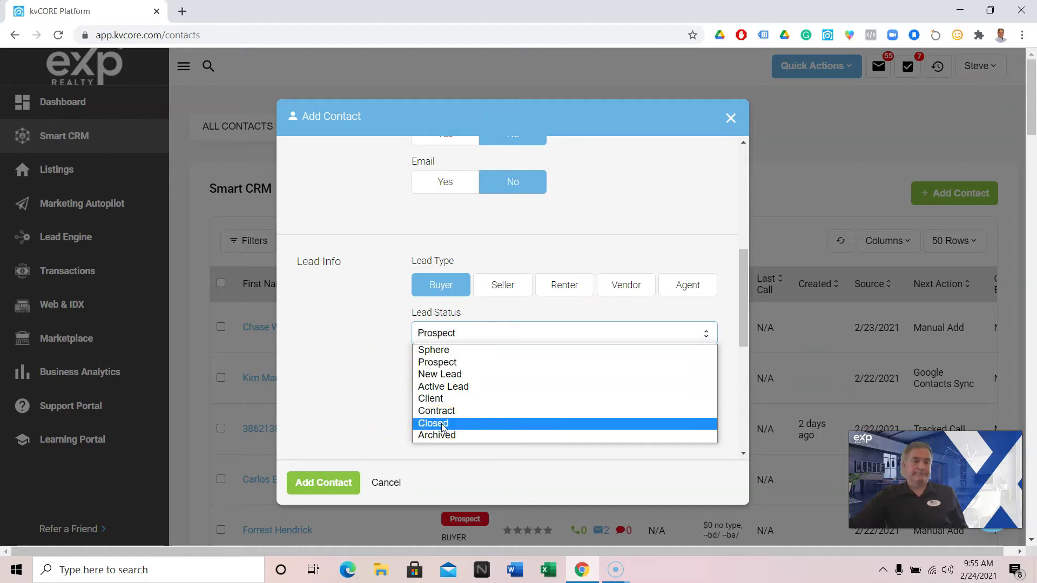
pyautogui.click(344, 317)
pyautogui.scroll(-1, 399, 309)
pyautogui.scroll(-4, 399, 308)
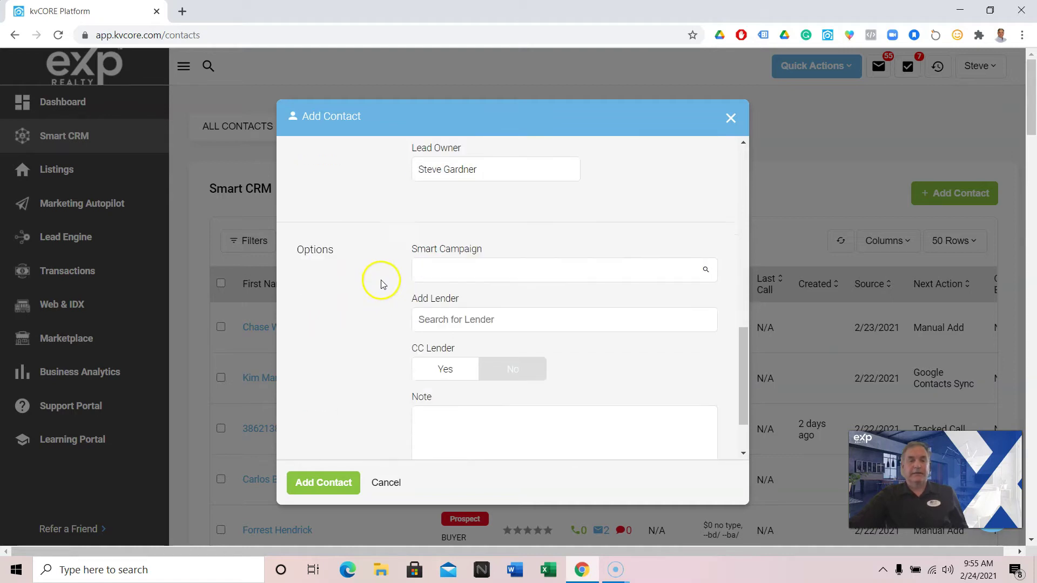
# Step: Examine the Smart Campaign choices available for the new contact and discard the contact without saving
pyautogui.click(481, 263)
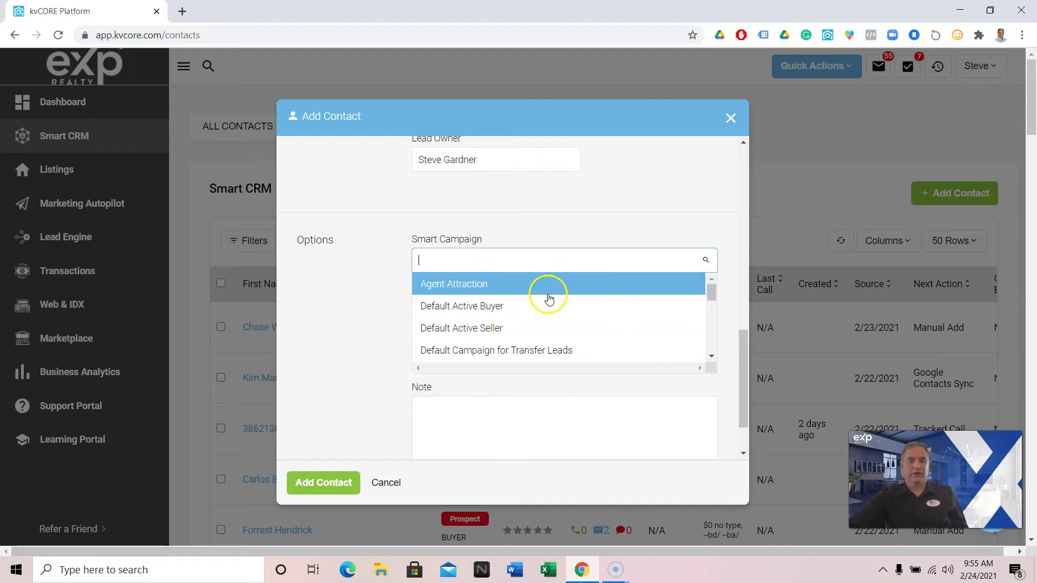
pyautogui.scroll(-1, 546, 293)
pyautogui.scroll(-1, 550, 298)
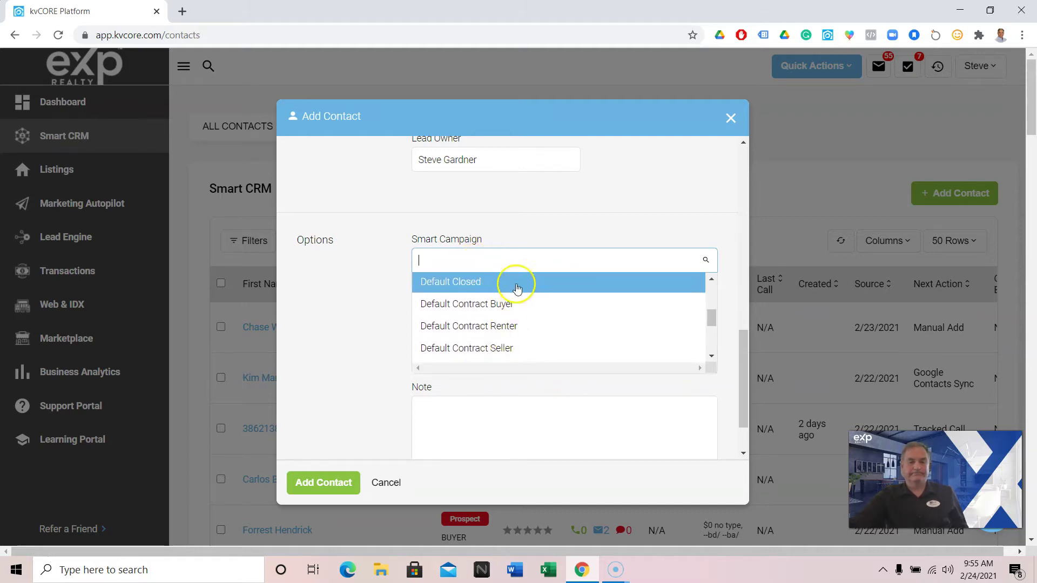
pyautogui.scroll(-1, 528, 304)
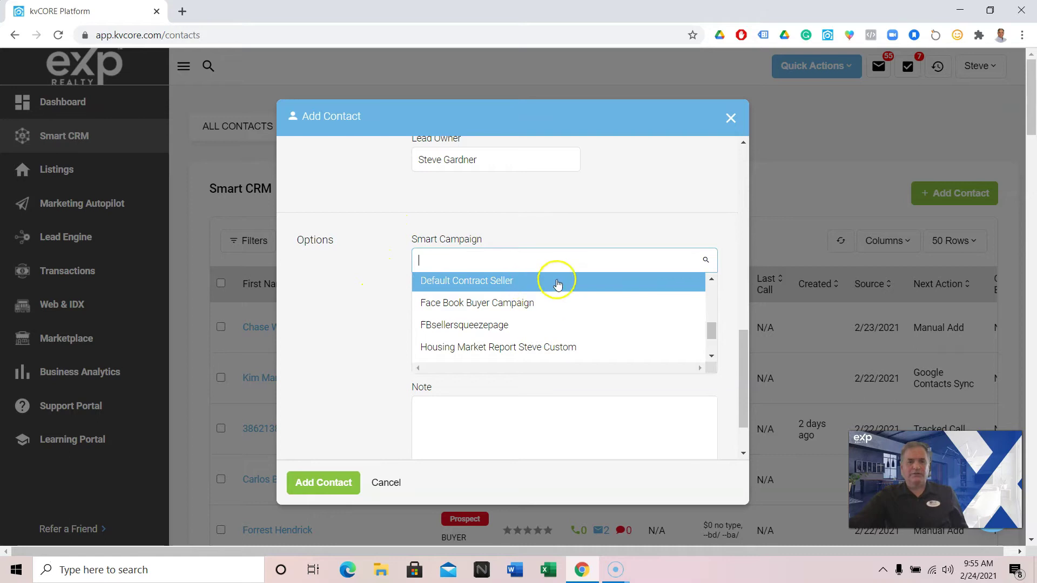
pyautogui.click(730, 119)
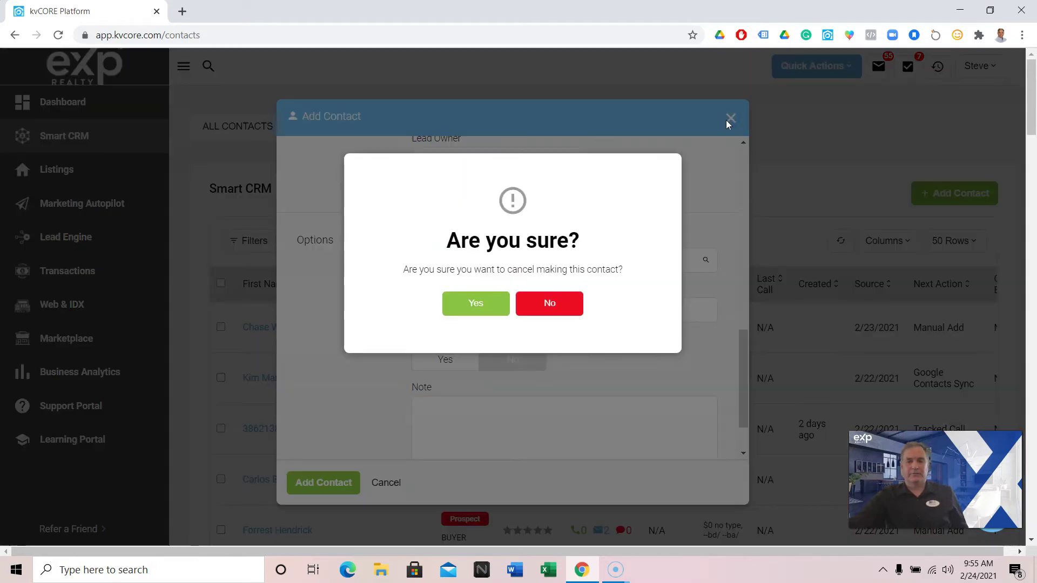
pyautogui.click(483, 306)
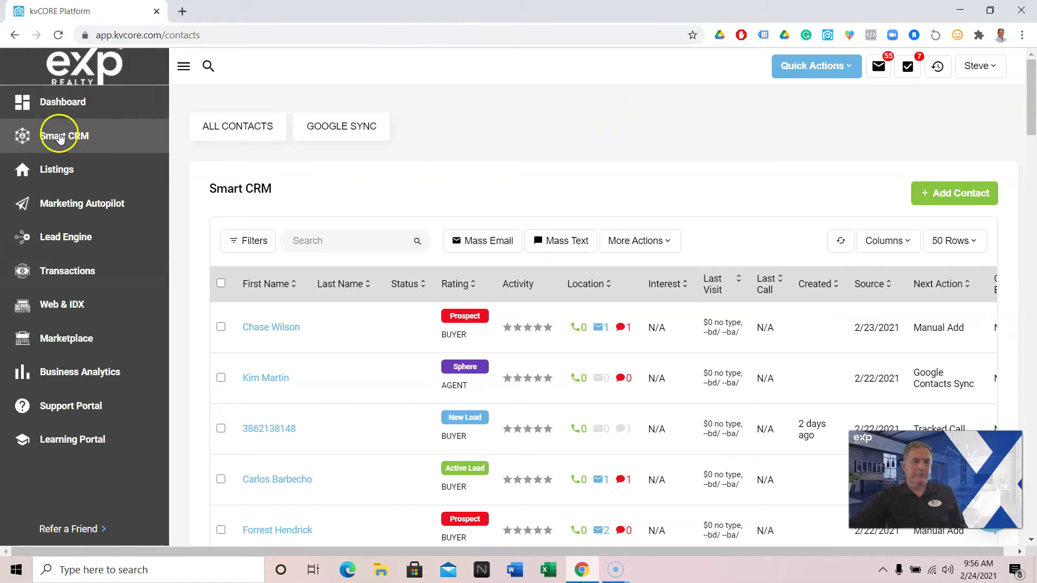
# Step: Open the Smart Campaigns list in Marketing Autopilot and examine the campaigns' start triggers, audiences and statuses
pyautogui.click(73, 205)
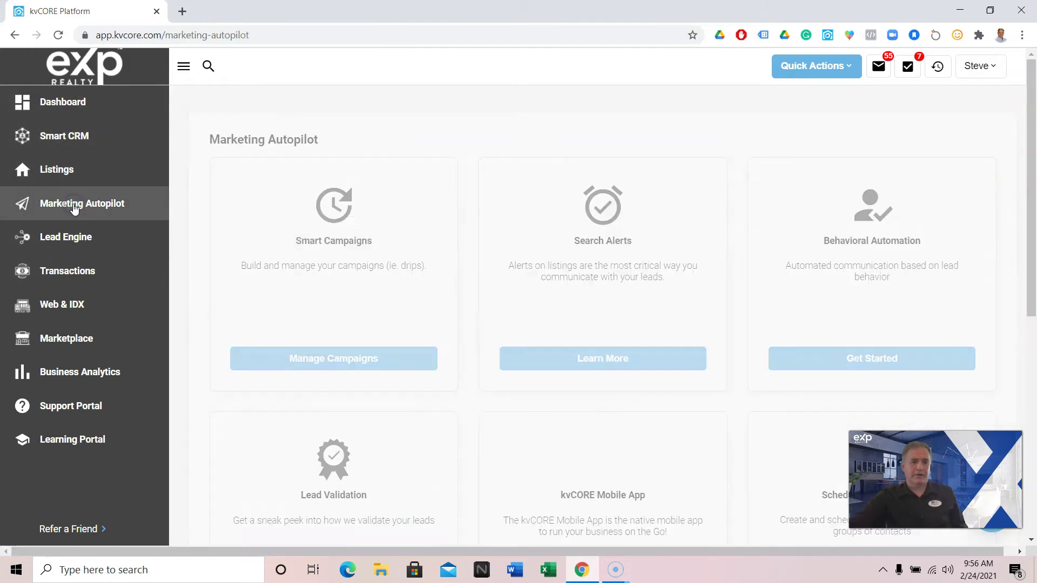
pyautogui.click(377, 367)
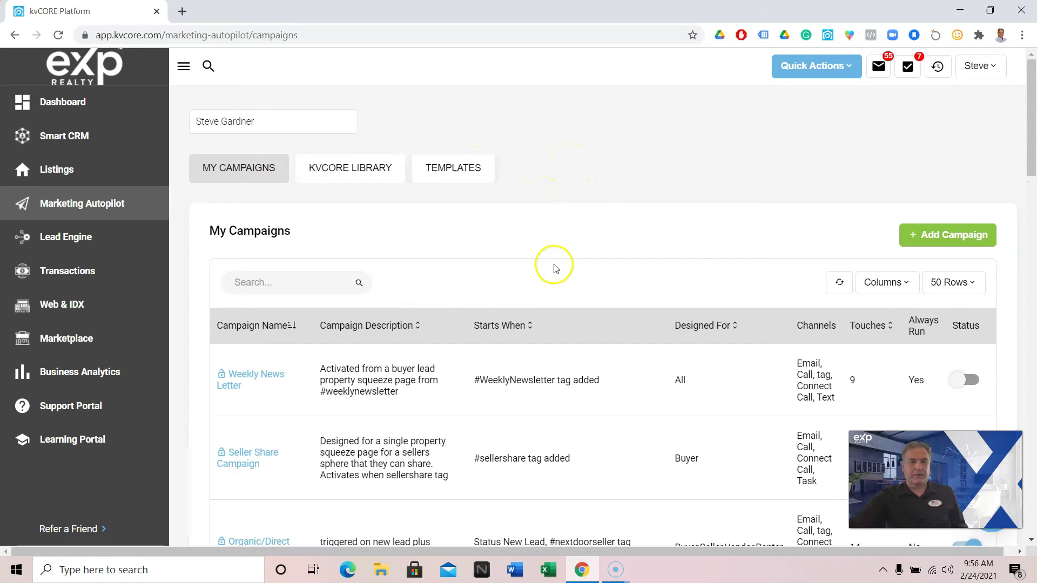
pyautogui.scroll(-3, 559, 238)
pyautogui.scroll(-2, 559, 243)
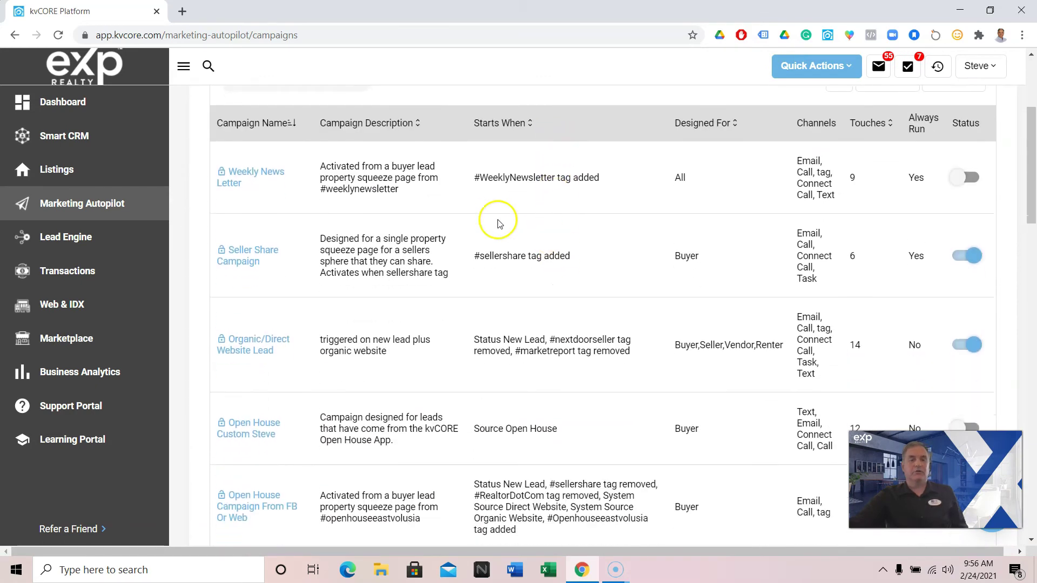
pyautogui.scroll(-2, 556, 282)
pyautogui.scroll(-4, 558, 269)
pyautogui.scroll(-4, 556, 216)
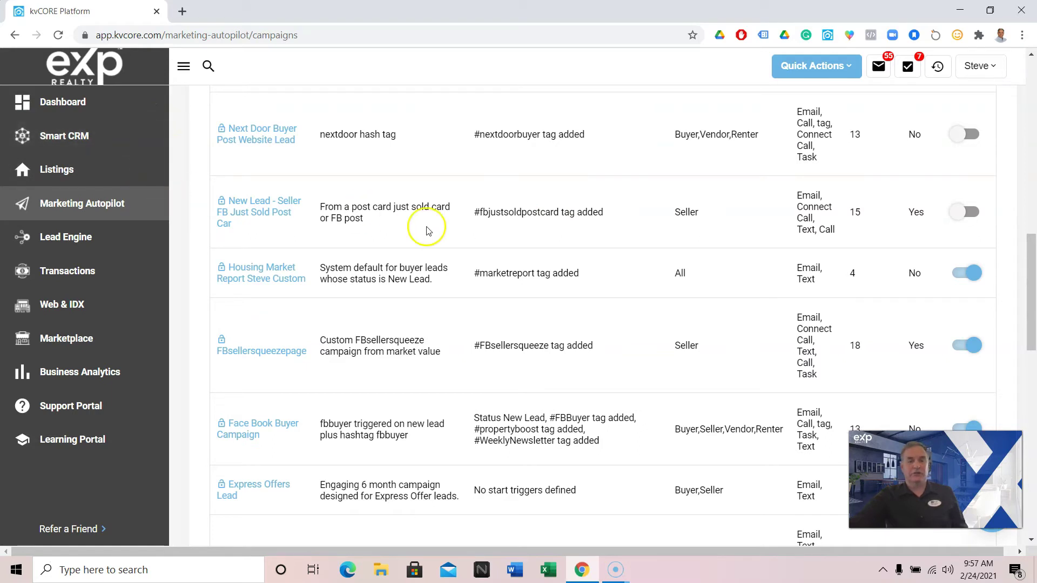
pyautogui.scroll(-2, 513, 211)
pyautogui.scroll(-3, 524, 206)
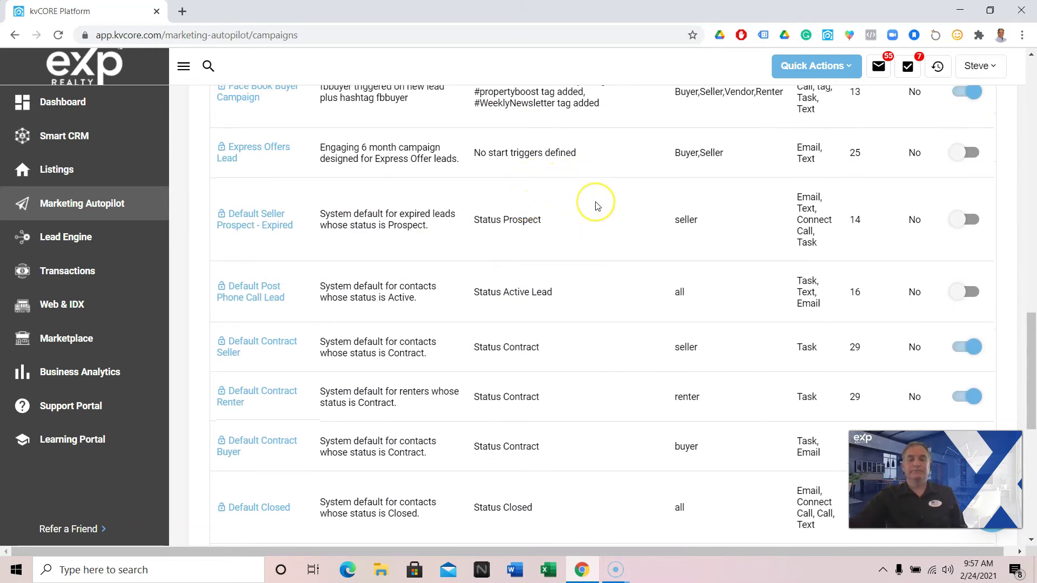
pyautogui.scroll(-3, 597, 206)
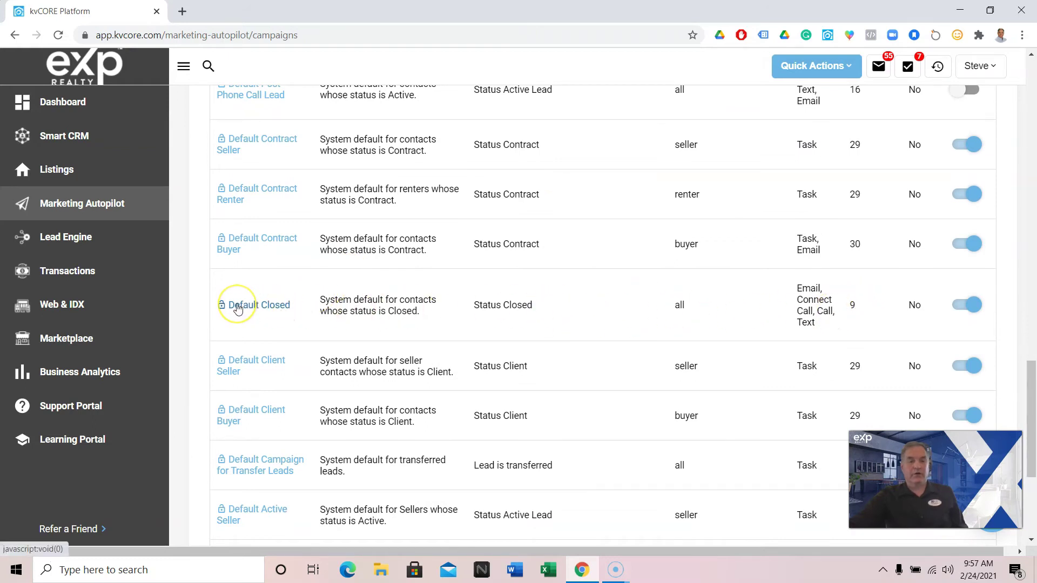
# Step: Open the Default Closed campaign and display its campaign actions
pyautogui.click(253, 309)
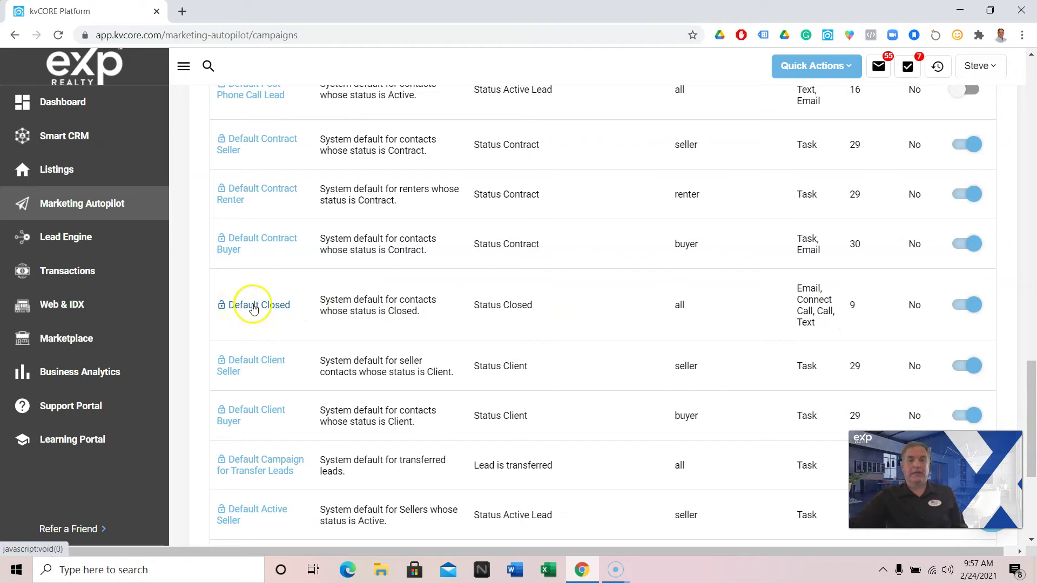
pyautogui.scroll(3, 468, 236)
pyautogui.scroll(1, 470, 238)
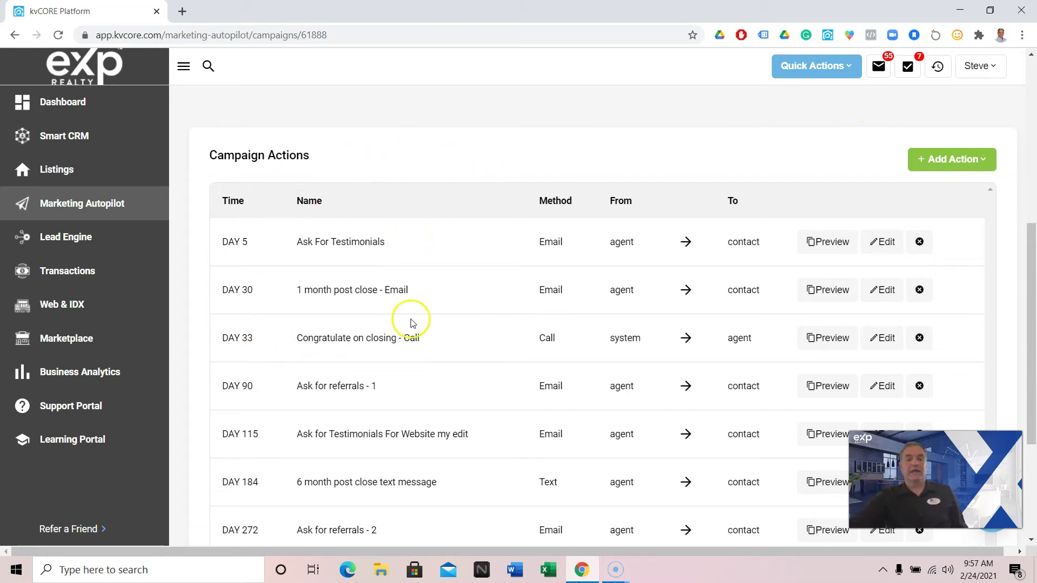
# Step: Preview the day 30 "1 month post close - Email" action with its template content shown, and close the preview
pyautogui.click(816, 289)
pyautogui.click(321, 261)
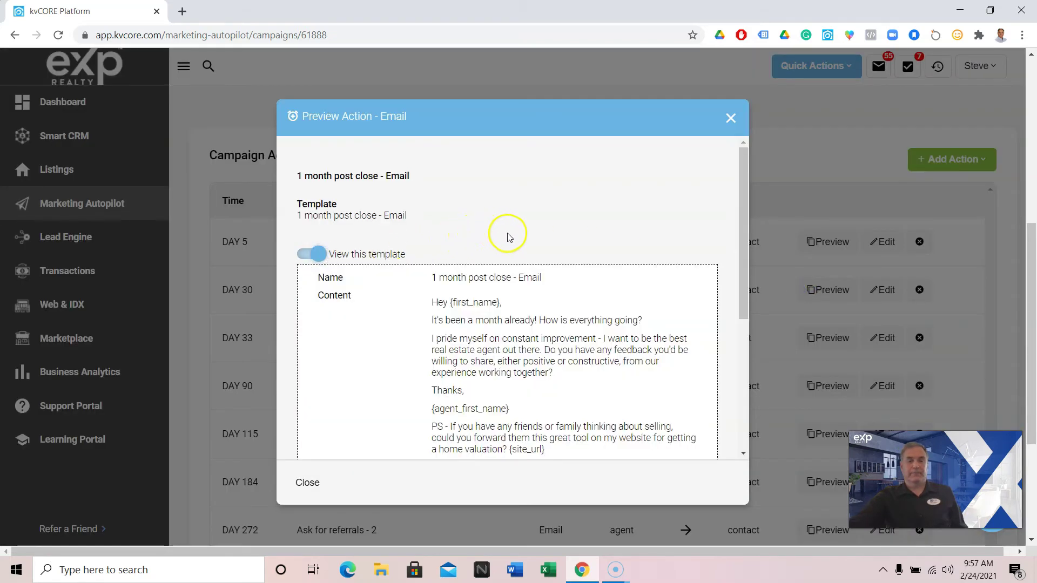
pyautogui.scroll(-1, 589, 265)
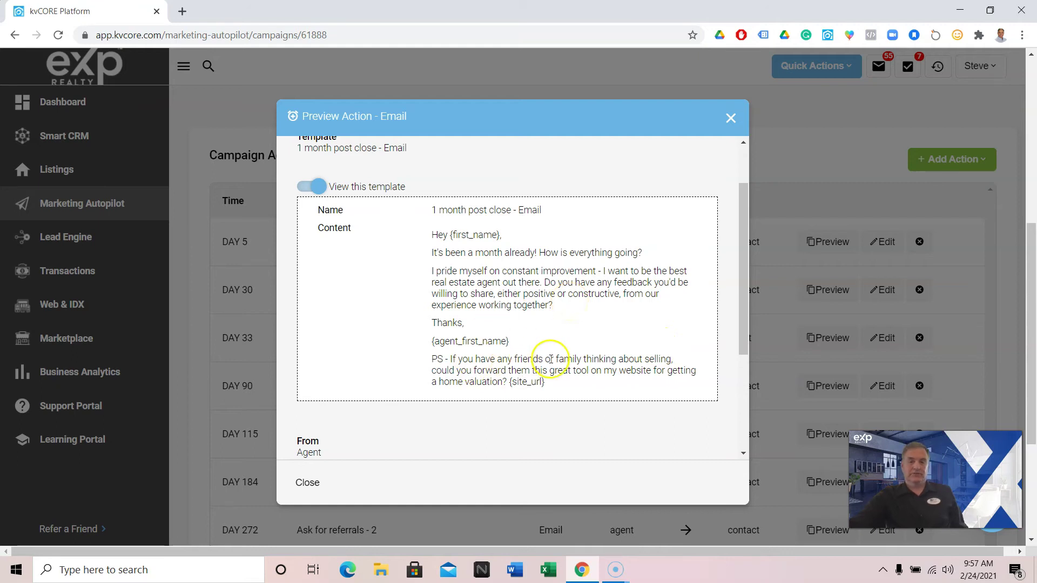
pyautogui.click(731, 119)
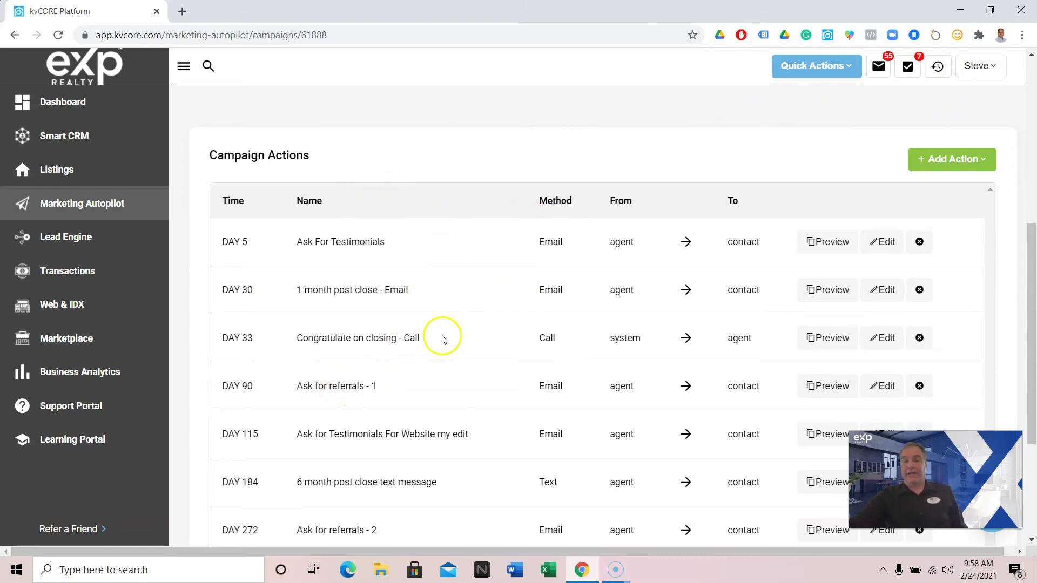
# Step: Examine the remaining Default Closed campaign actions through day 366 and return to the campaign overview
pyautogui.scroll(-1, 463, 305)
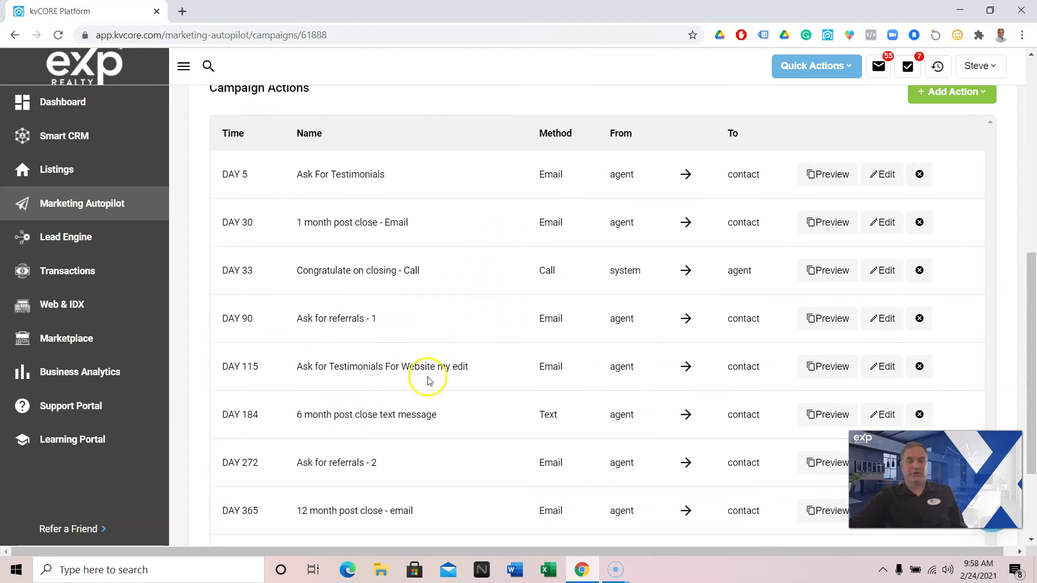
pyautogui.scroll(-1, 473, 328)
pyautogui.scroll(-1, 387, 389)
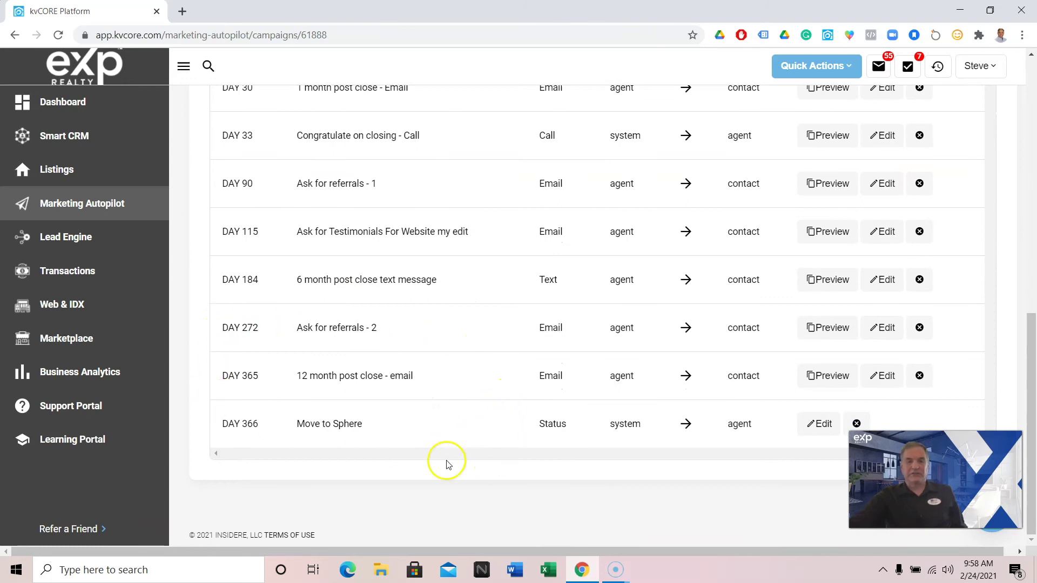
pyautogui.scroll(8, 459, 271)
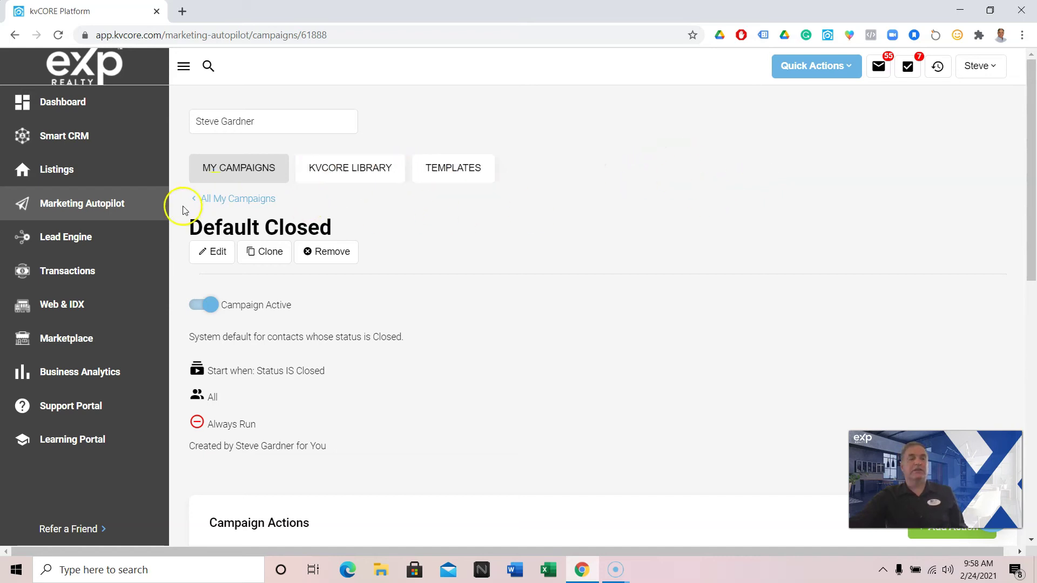
# Step: Return to the Smart CRM contact list and open the record of a Sphere contact synced from Google Contacts
pyautogui.click(116, 210)
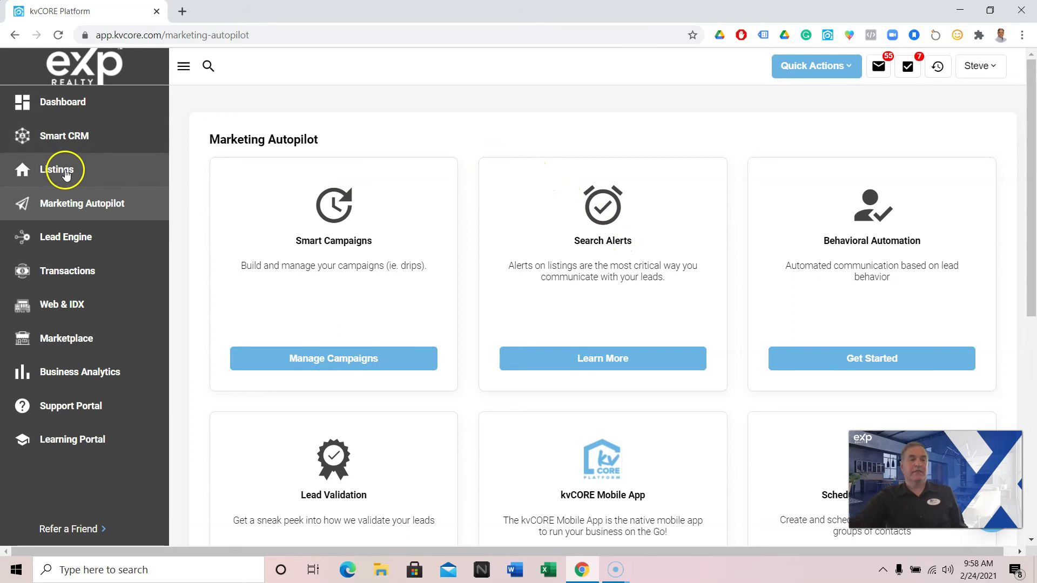
pyautogui.click(70, 138)
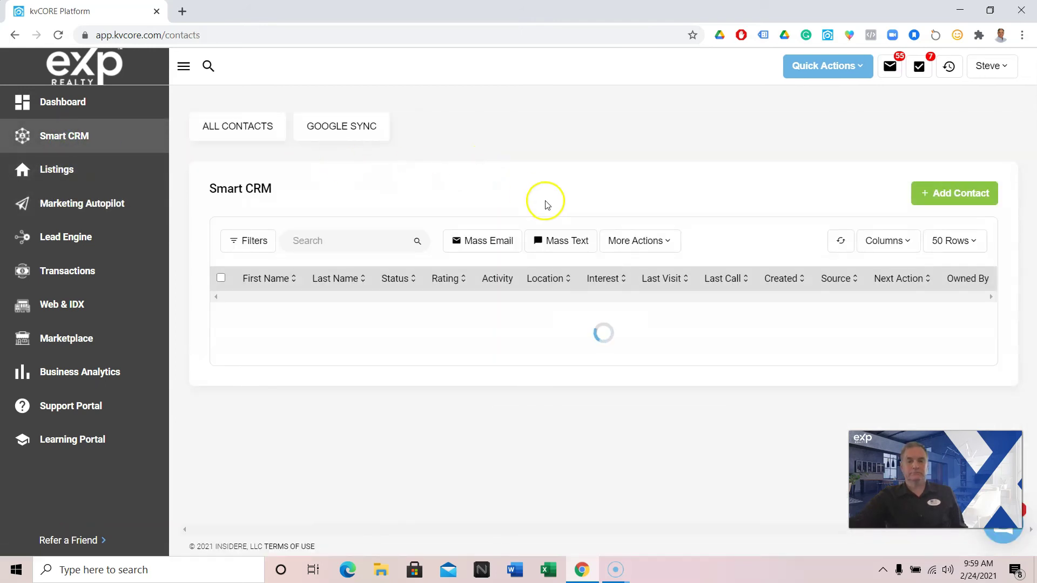
pyautogui.scroll(-1, 624, 185)
pyautogui.scroll(-3, 624, 185)
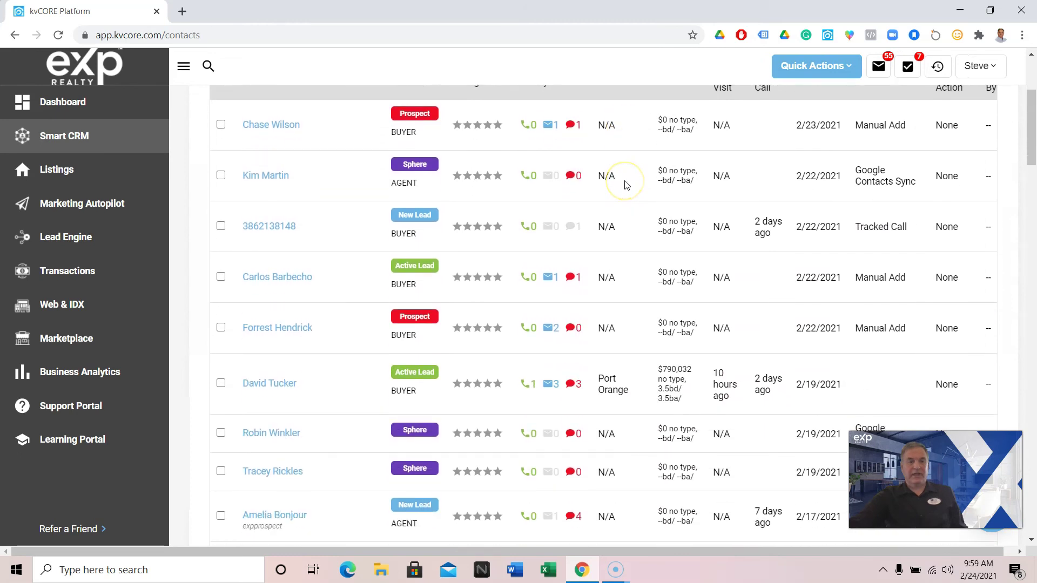
pyautogui.scroll(-3, 346, 198)
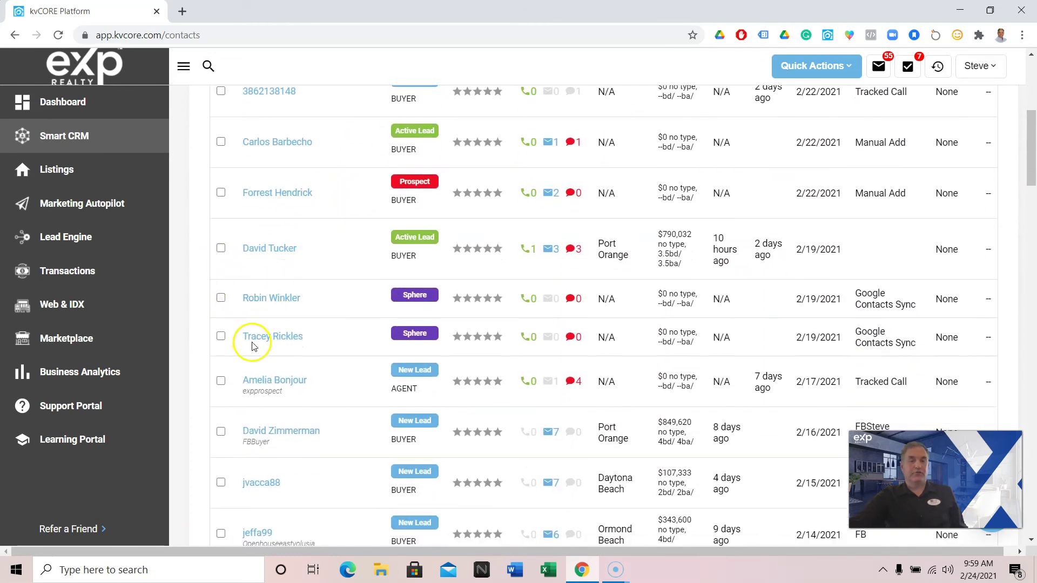
pyautogui.click(264, 337)
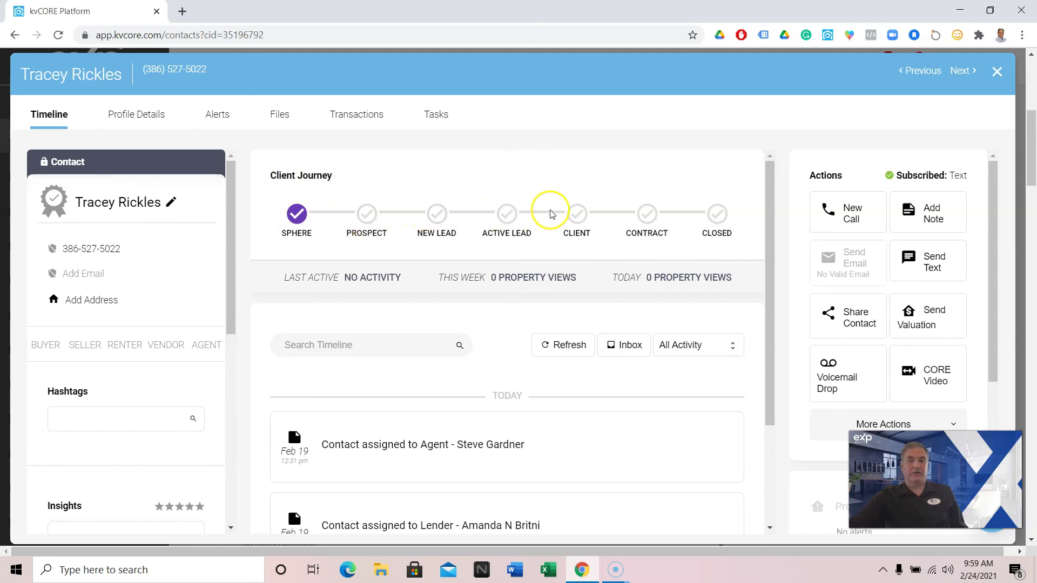
# Step: Try to move the contact to the Closed stage of the Client Journey and close the contact record
pyautogui.click(719, 215)
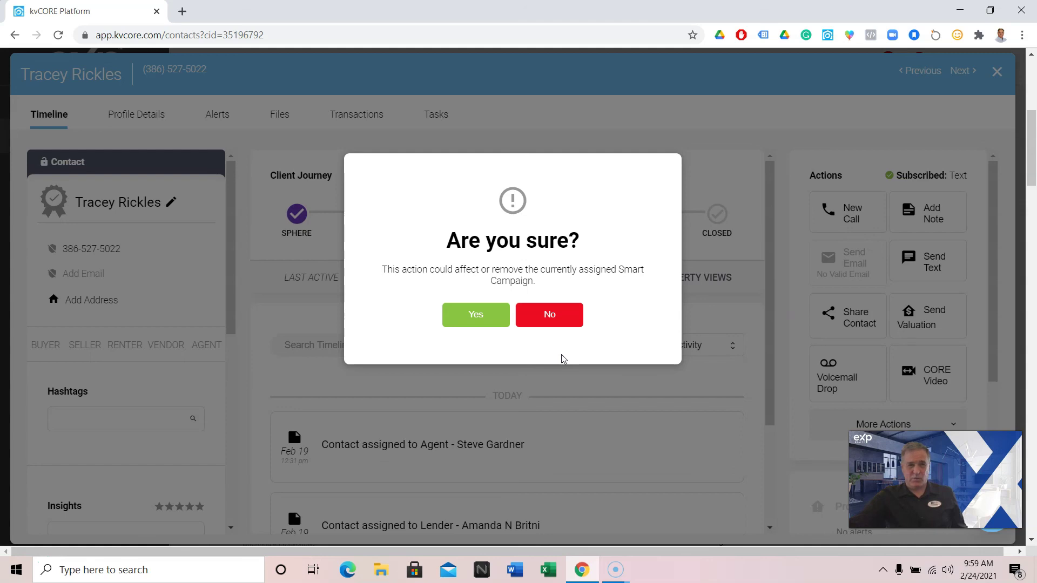
pyautogui.click(575, 323)
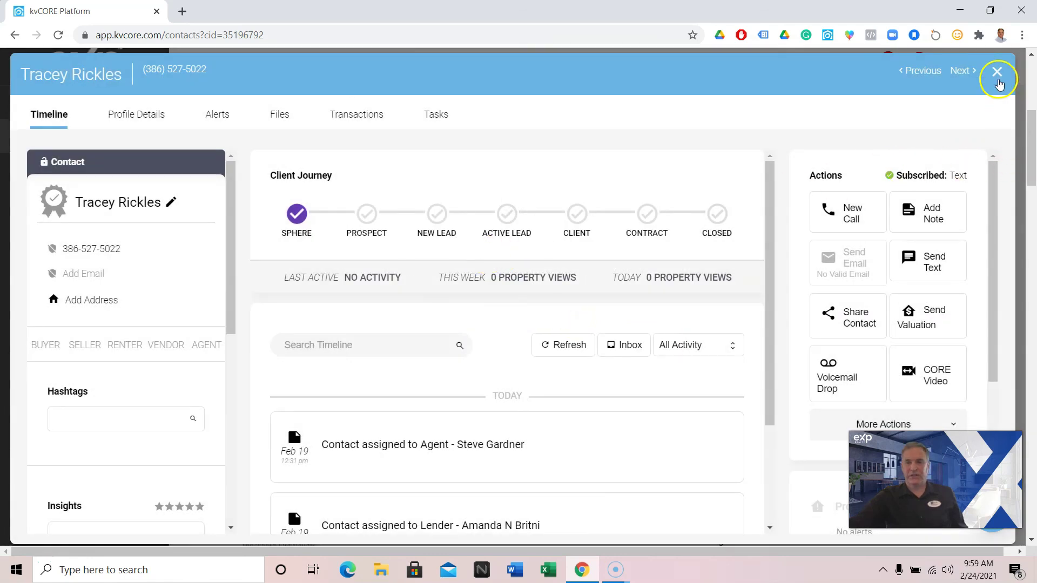
pyautogui.click(996, 73)
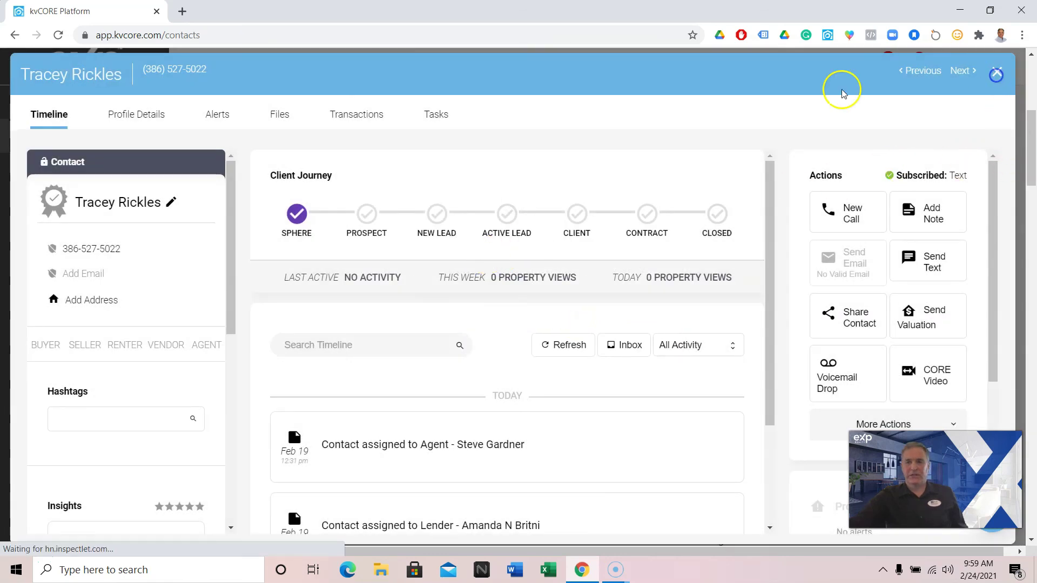